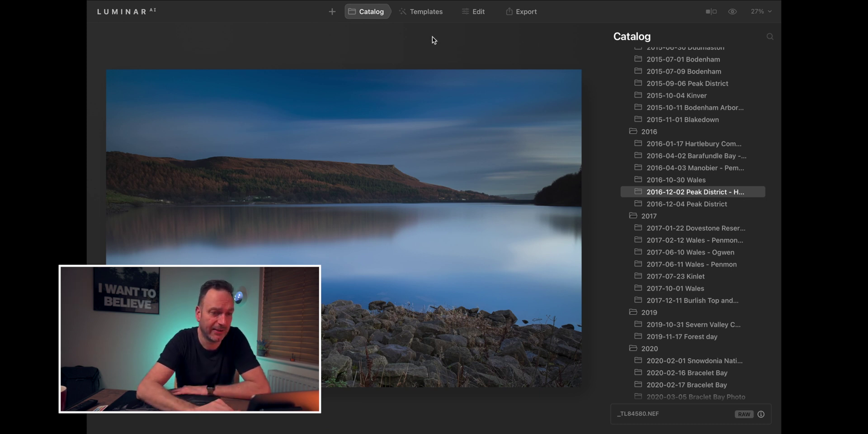
Bring the lake photo into editing and replace its sky with the custom sky Storm Chasing 4
left_click(469, 17)
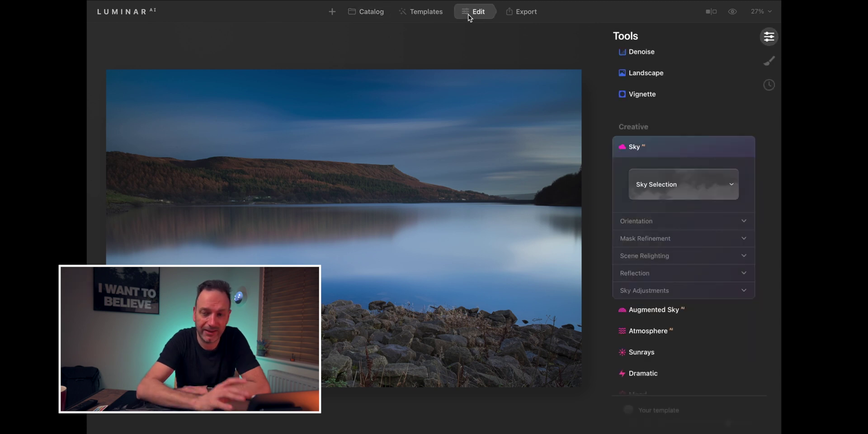
left_click(667, 188)
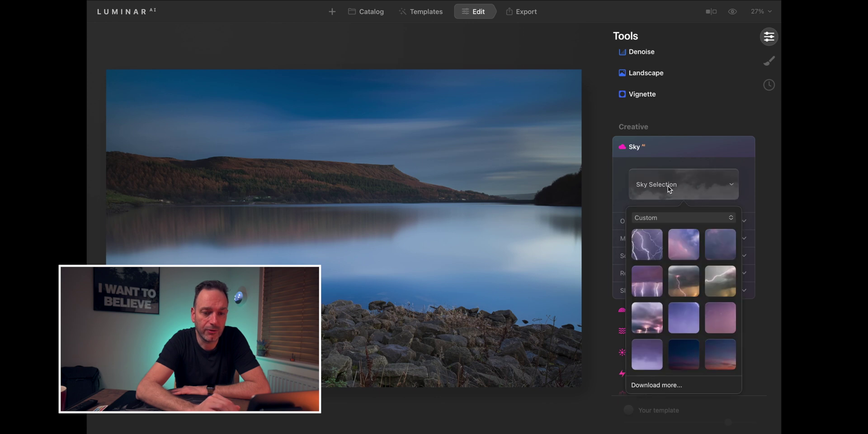
left_click(657, 252)
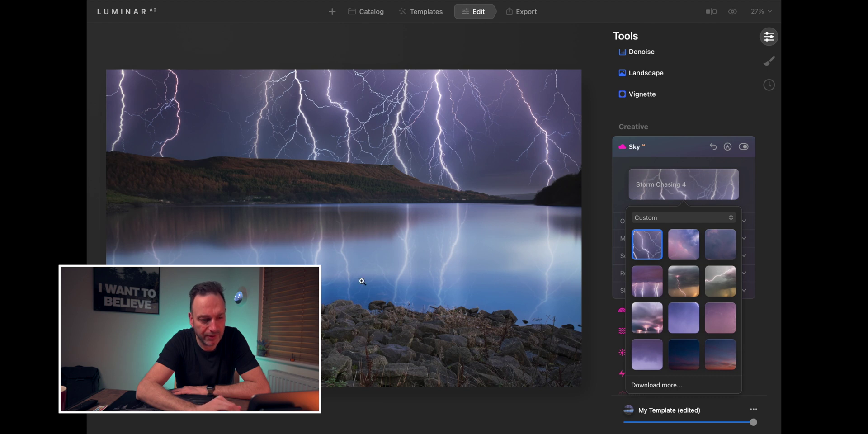
left_click(748, 201)
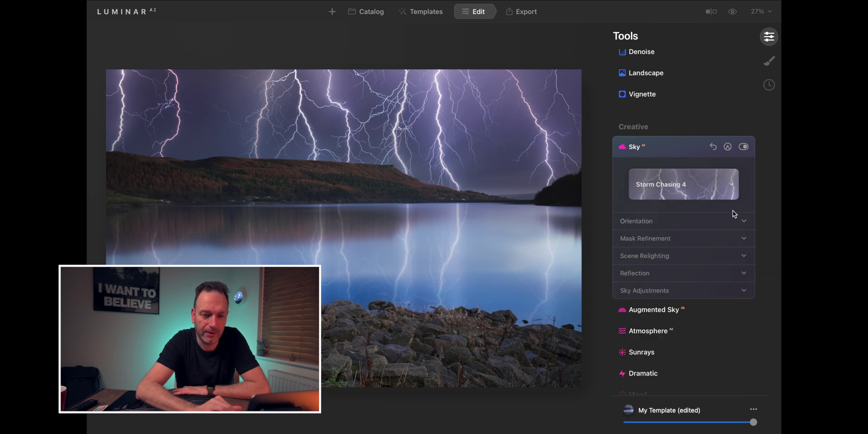
Set the Horizon Blending of the replaced sky's orientation to 44
scroll(700, 240, "down", 2)
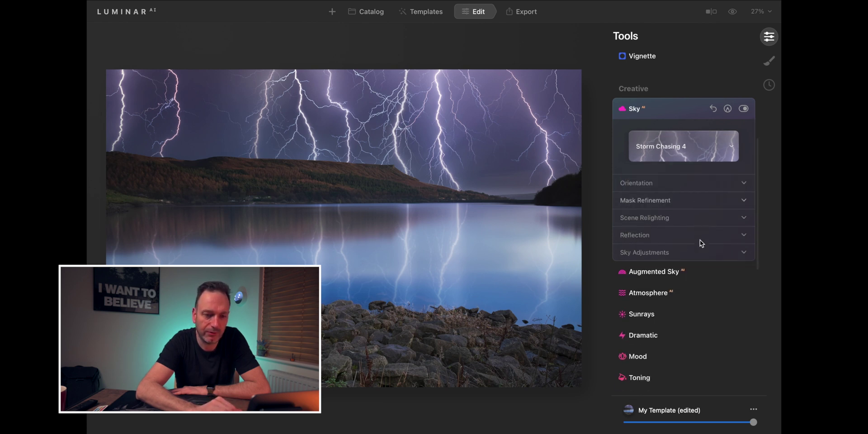
left_click(744, 183)
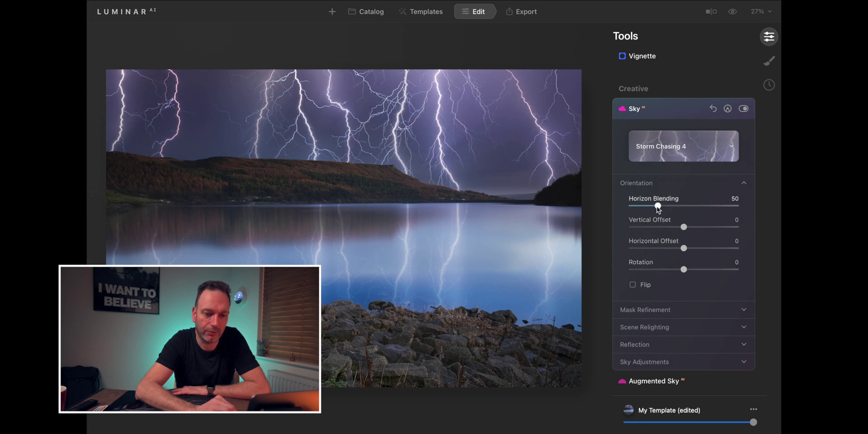
mouse_move(659, 208)
left_mouse_down()
mouse_move(704, 206)
mouse_move(634, 208)
mouse_move(635, 215)
mouse_move(739, 213)
mouse_move(642, 219)
mouse_move(655, 216)
left_mouse_up()
Try a Global mask refinement of 71 for the sky and reset it to the default
scroll(656, 249, "down", 3)
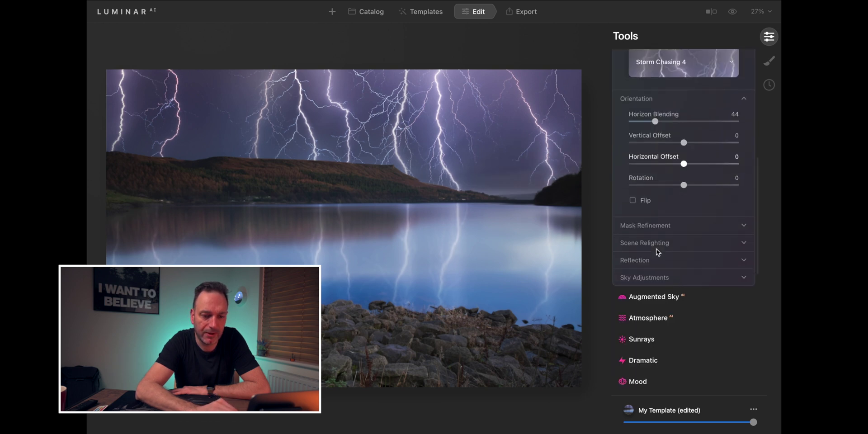
left_click(654, 226)
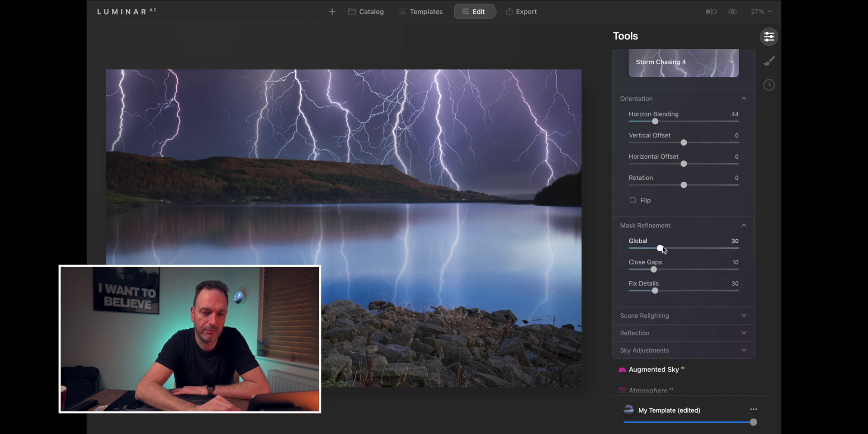
left_click_drag(661, 249, 710, 249)
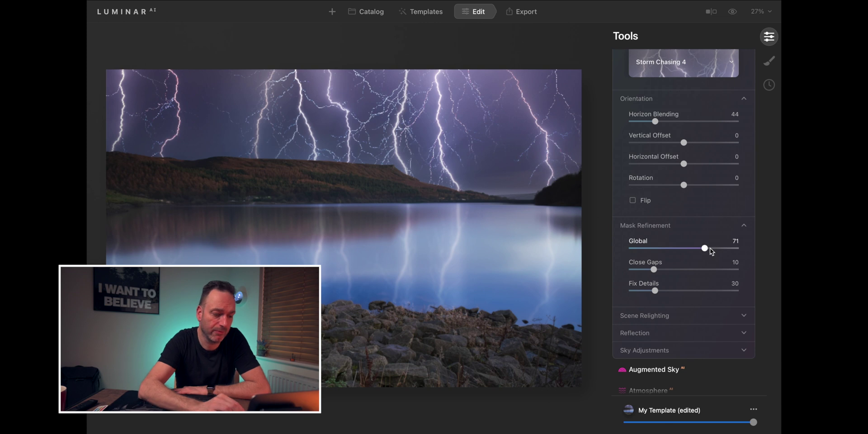
double_click(710, 248)
Raise the Relight Strength in the sky's scene relighting to 61
scroll(665, 294, "down", 3)
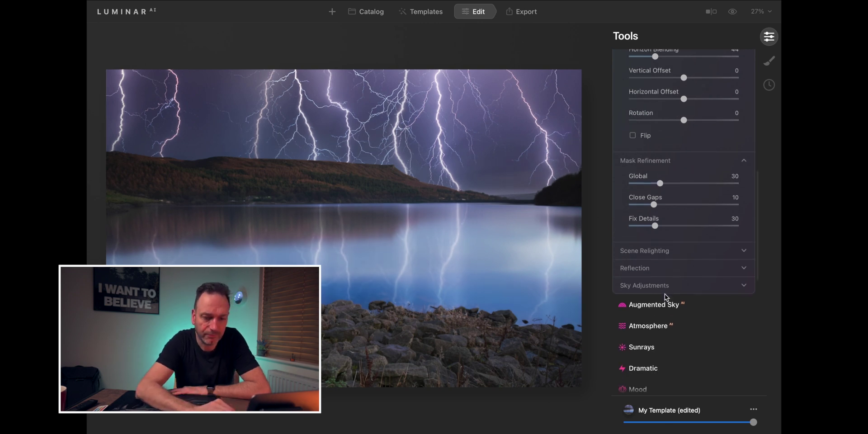
left_click(647, 254)
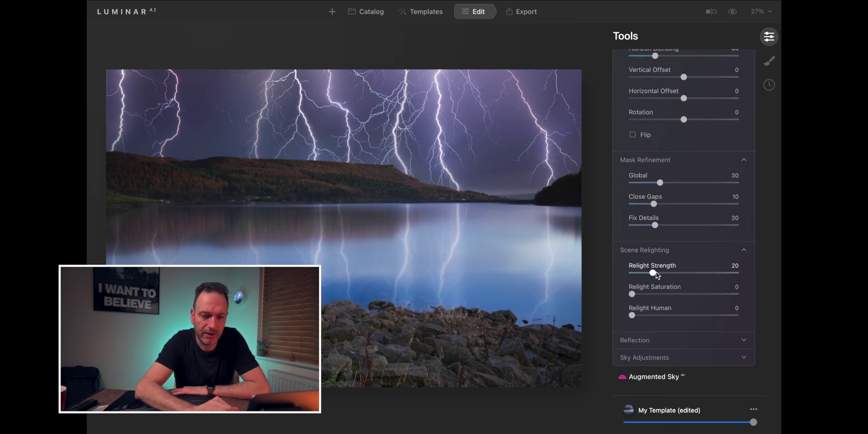
left_click_drag(656, 273, 702, 277)
scroll(703, 277, "down", 3)
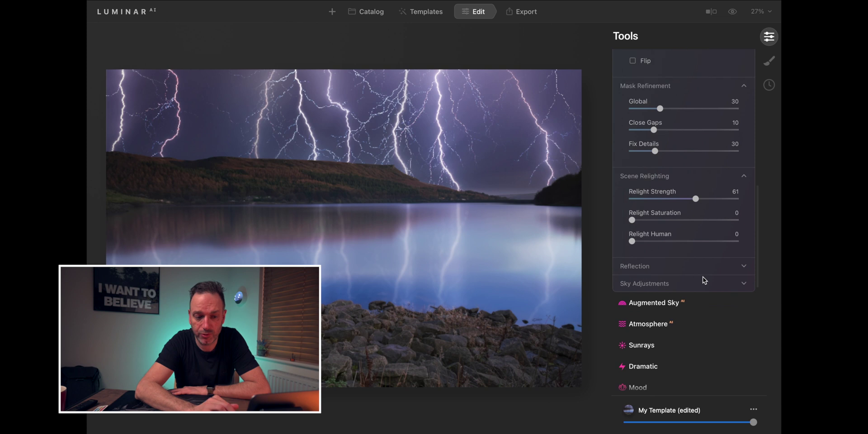
Soften the replaced sky by setting its Defocus adjustment to 12
left_click(685, 279)
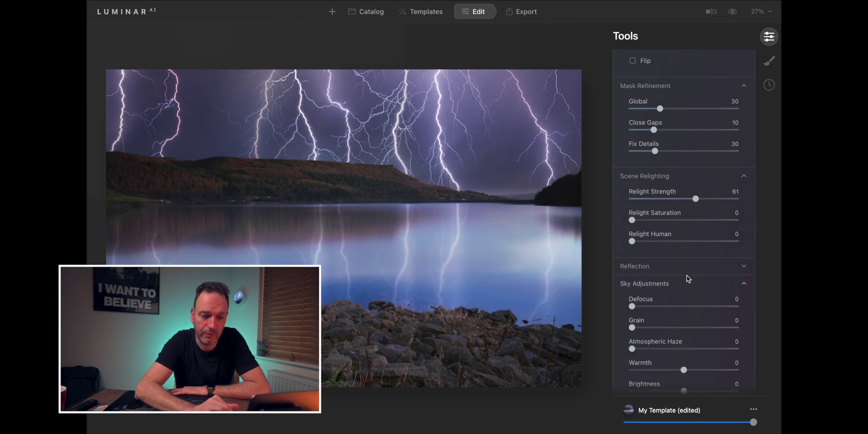
scroll(689, 289, "down", 1)
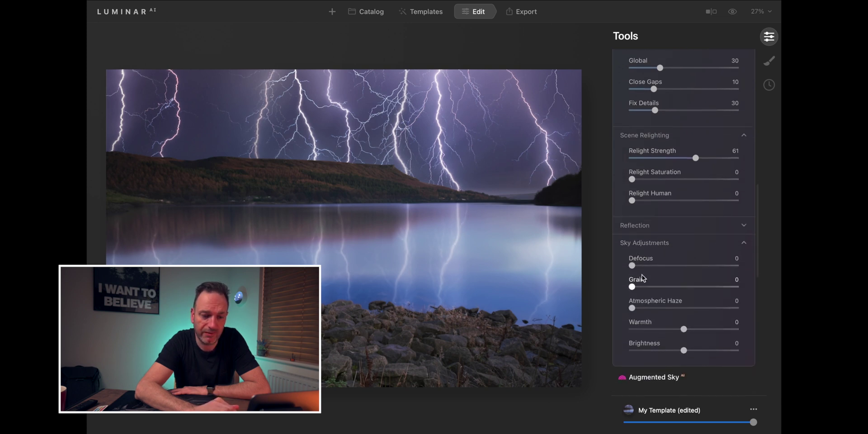
mouse_move(634, 265)
left_mouse_down()
mouse_move(659, 265)
mouse_move(648, 265)
left_mouse_up()
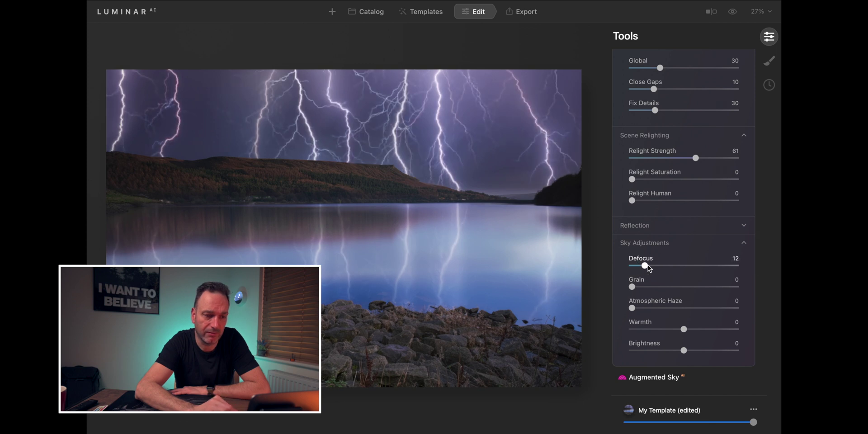
Reduce the sky's Reflection Amount in the water to 26
left_click(681, 225)
left_click_drag(685, 248, 660, 247)
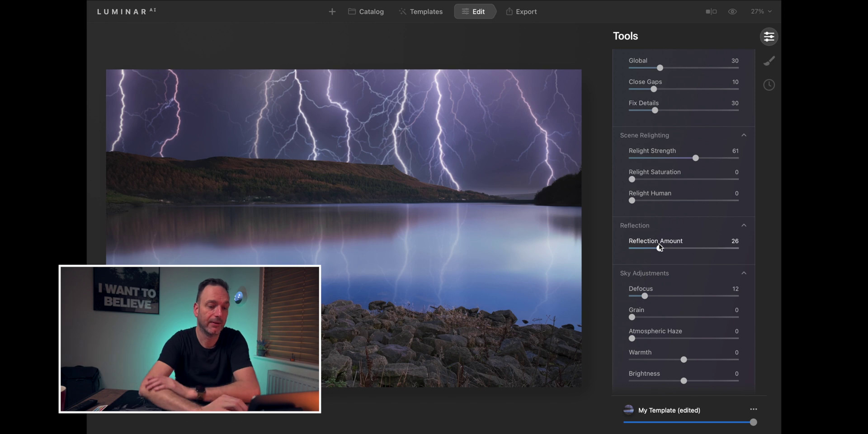
scroll(642, 240, "down", 2)
scroll(641, 240, "down", 1)
scroll(633, 235, "up", 6)
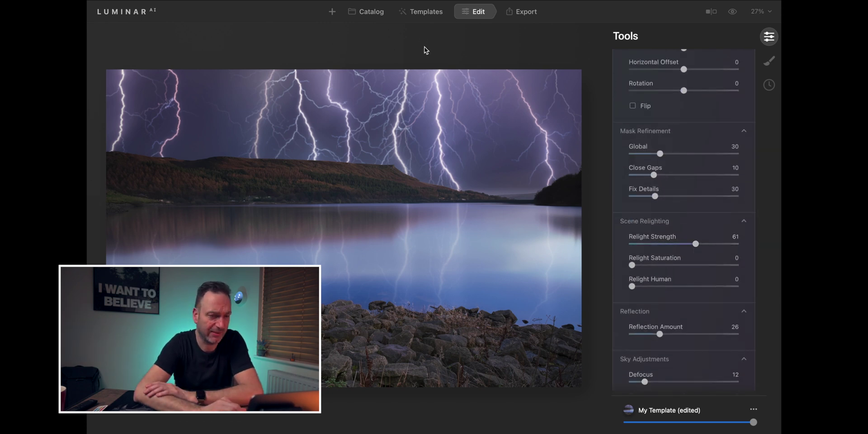
Open the bright daytime lake photo _TL84576.NEF from the catalog for editing
left_click(366, 11)
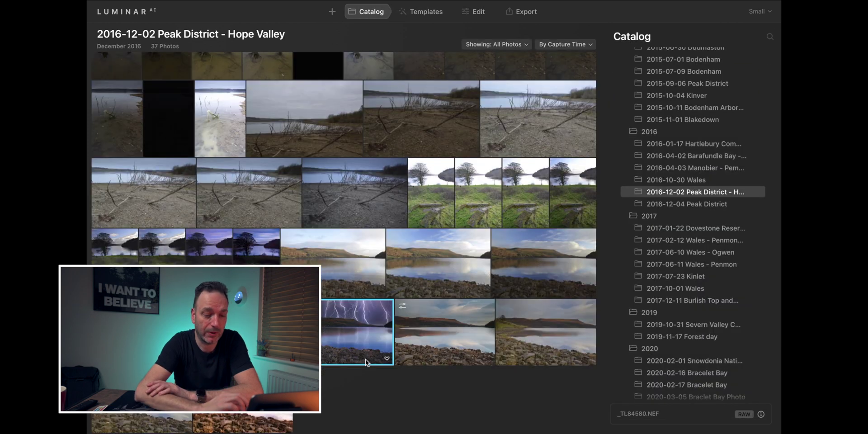
double_click(467, 275)
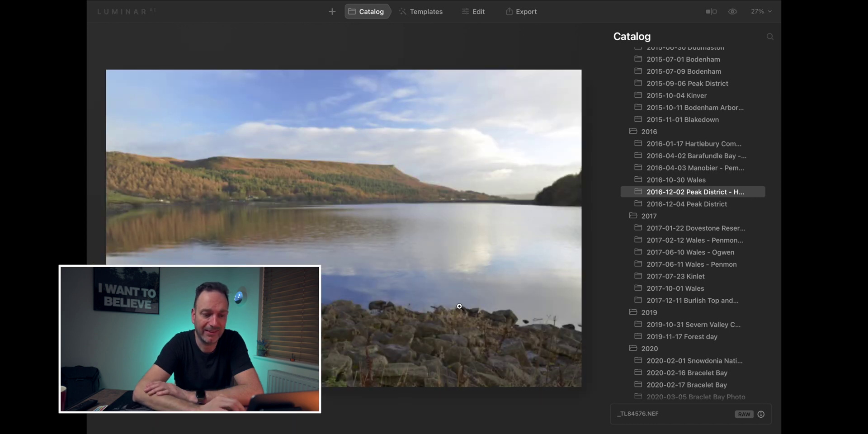
left_click(475, 11)
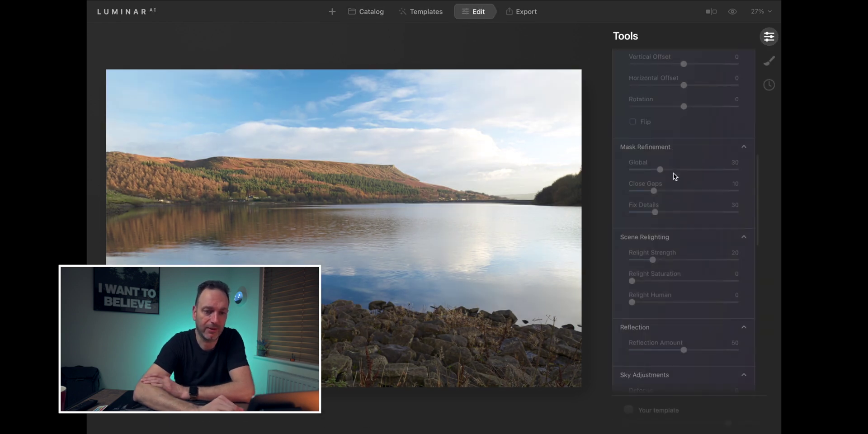
Replace the daytime lake photo's sky with the custom sky Stunning Skies 10
scroll(674, 173, "up", 5)
left_click(684, 120)
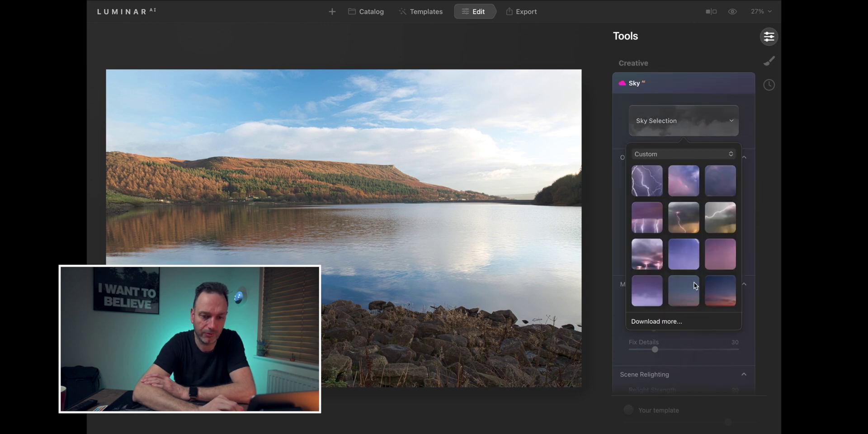
scroll(683, 280, "down", 4)
scroll(683, 281, "down", 5)
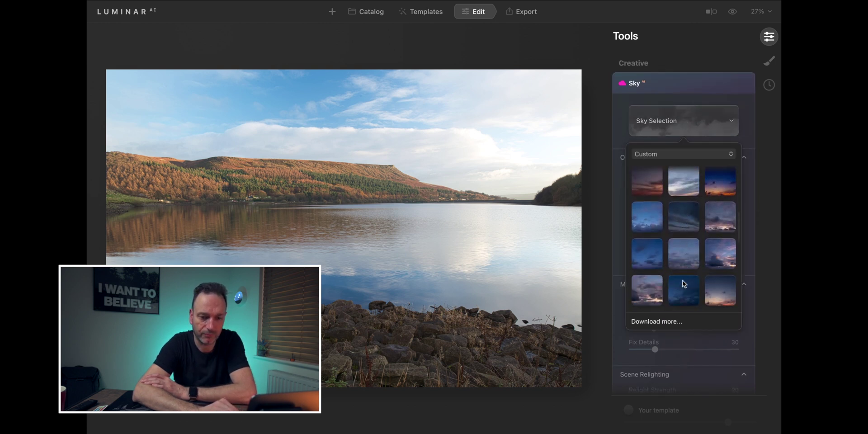
scroll(683, 280, "down", 3)
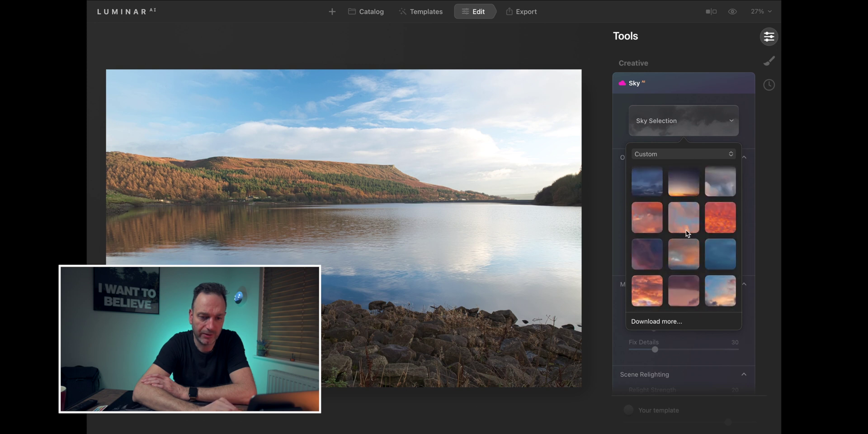
left_click(647, 291)
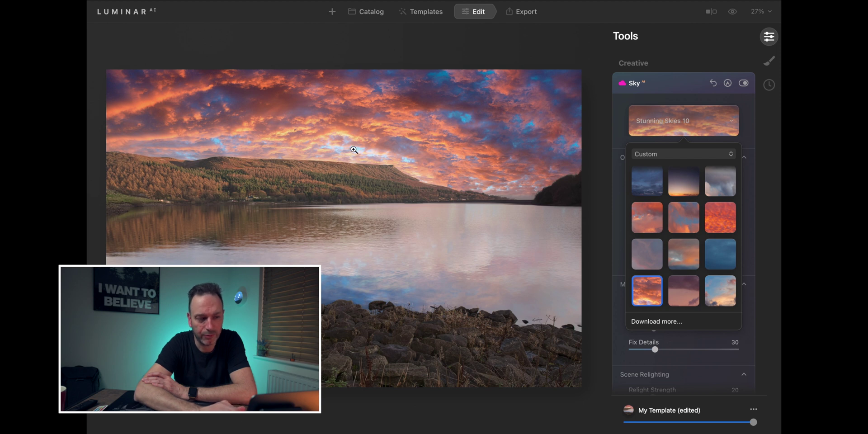
left_click(746, 144)
Strengthen the sky's reflection in the lake by setting the Reflection Amount to 83
scroll(707, 303, "down", 5)
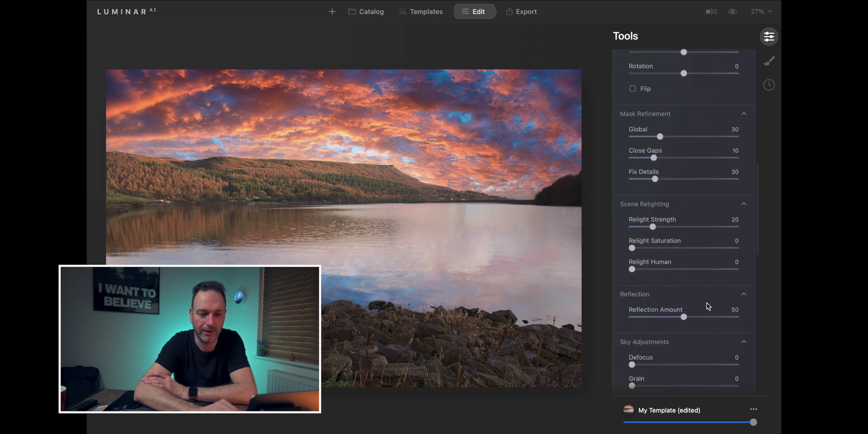
left_click_drag(684, 311, 720, 312)
scroll(721, 313, "down", 3)
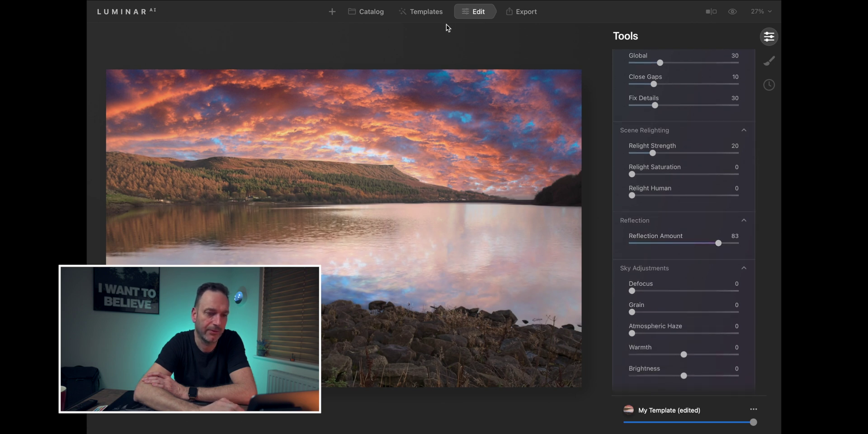
Reopen the sky selection and switch its category to All Skies
scroll(658, 169, "up", 10)
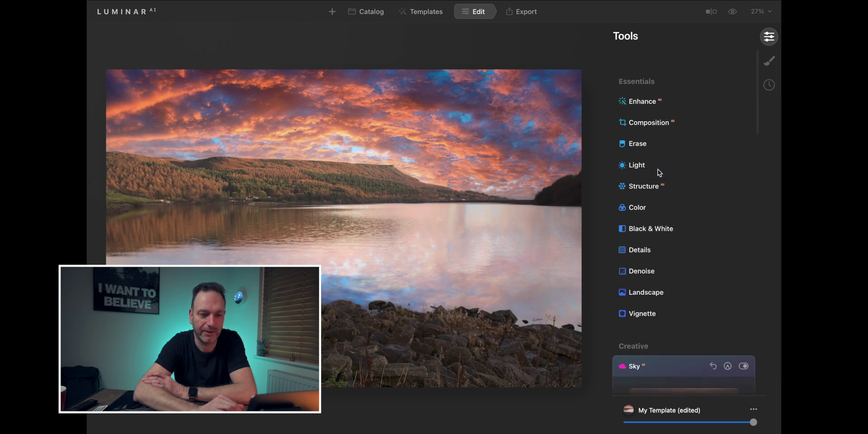
scroll(663, 265, "down", 3)
left_click(679, 249)
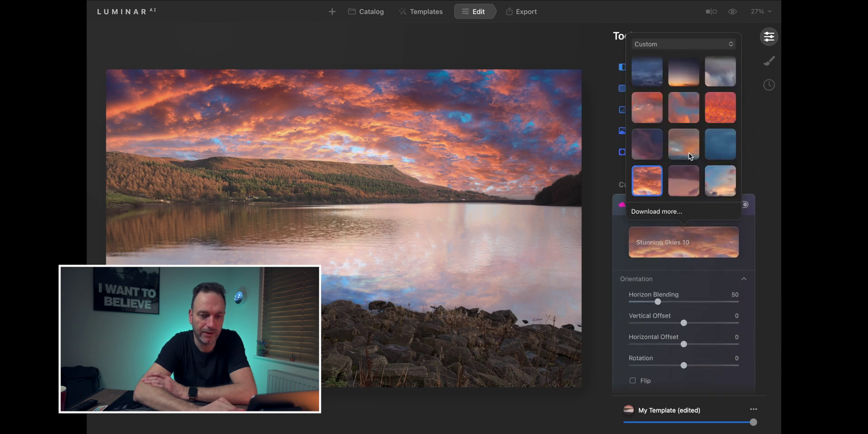
scroll(691, 149, "down", 10)
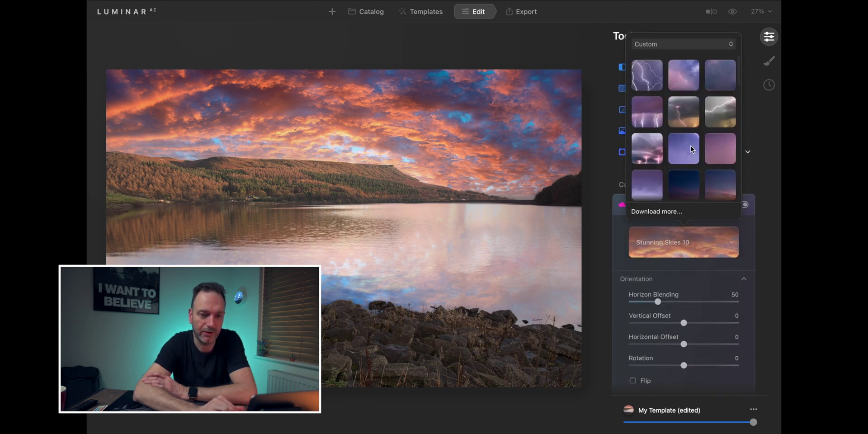
left_click(702, 44)
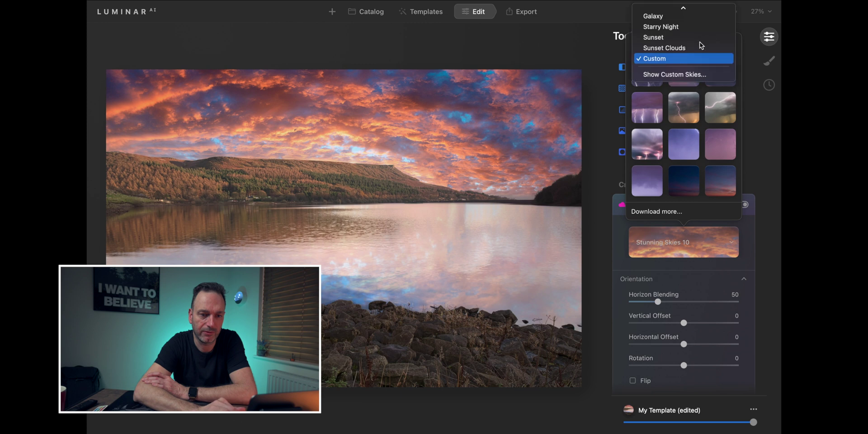
scroll(679, 52, "up", 5)
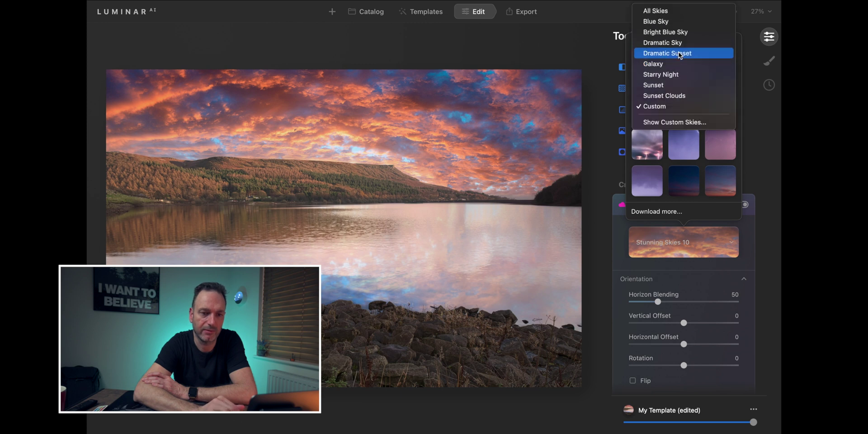
left_click(672, 11)
Try the Galaxy 2 sky on the lake photo and replace it with Starry Night 1
scroll(675, 156, "down", 5)
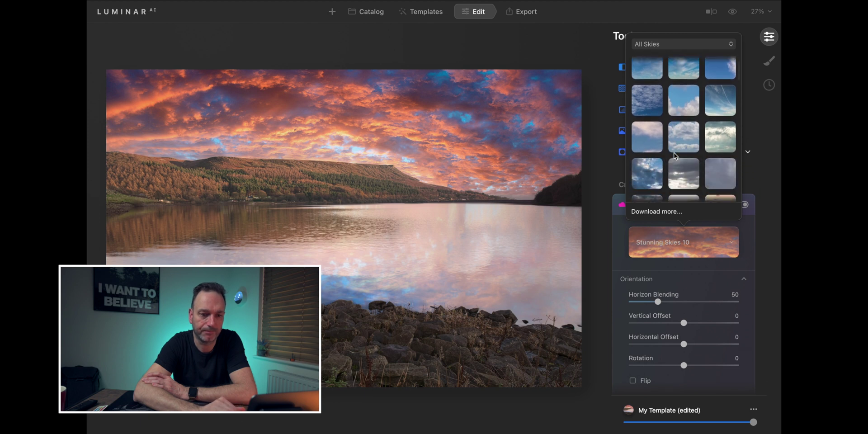
scroll(674, 154, "down", 5)
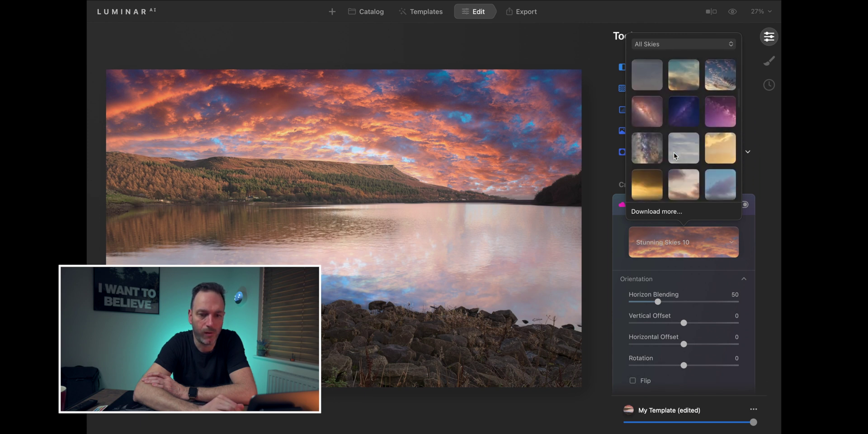
left_click(686, 111)
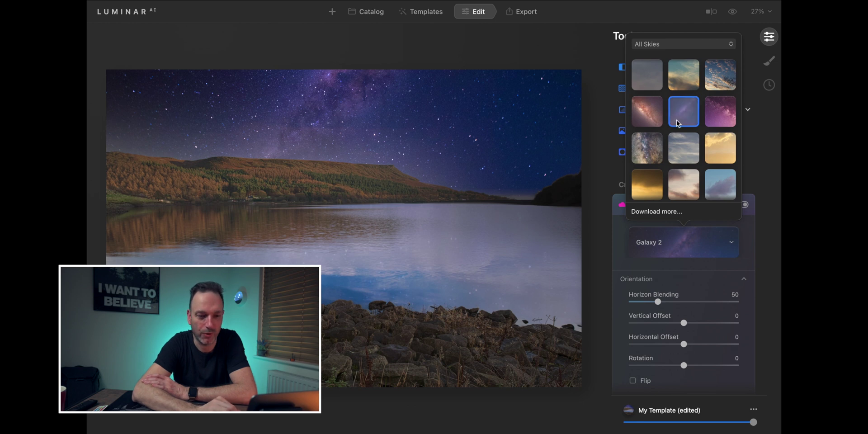
left_click(720, 115)
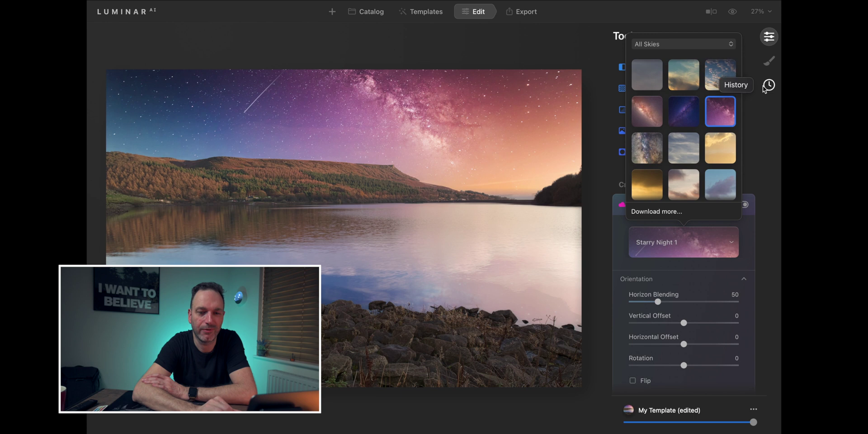
Browse the catalog folders 2016-12-04 Peak District and 2017-02-12 Wales - Penmon and Llyn Ogwen for another photo to edit
left_click(768, 138)
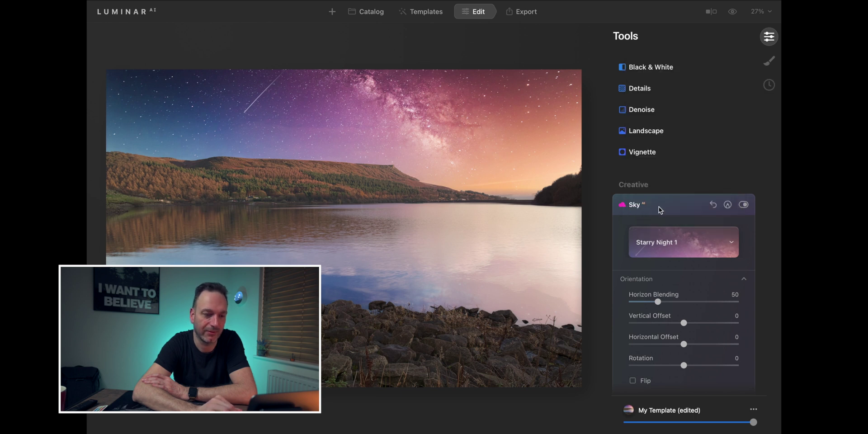
left_click(370, 11)
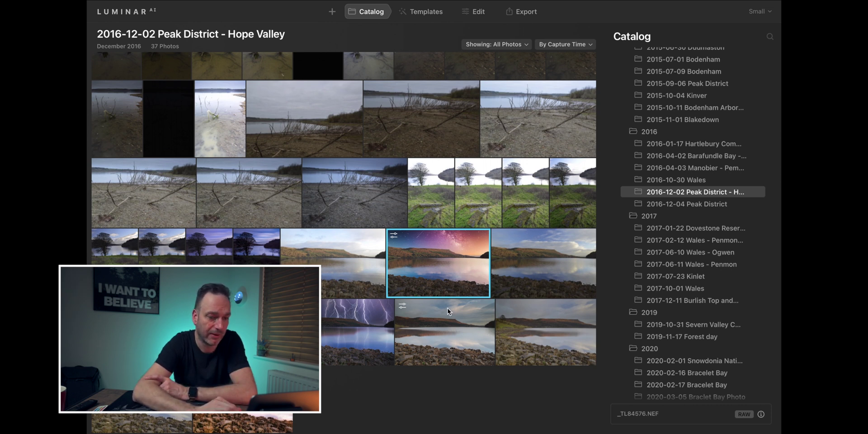
scroll(447, 311, "down", 3)
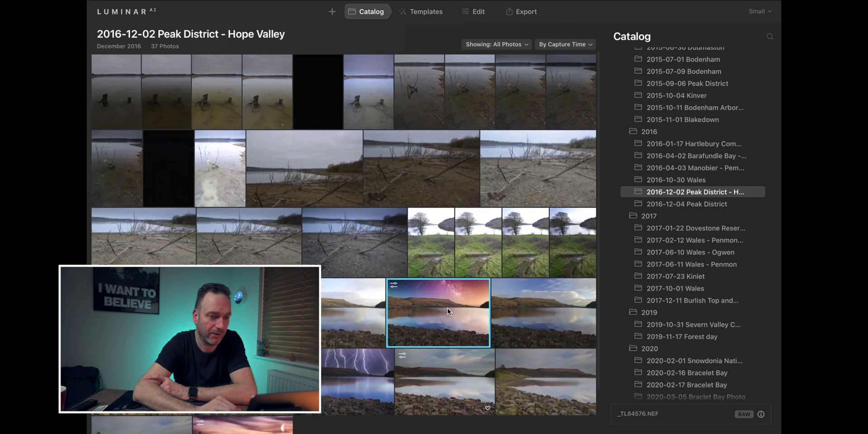
left_click(690, 206)
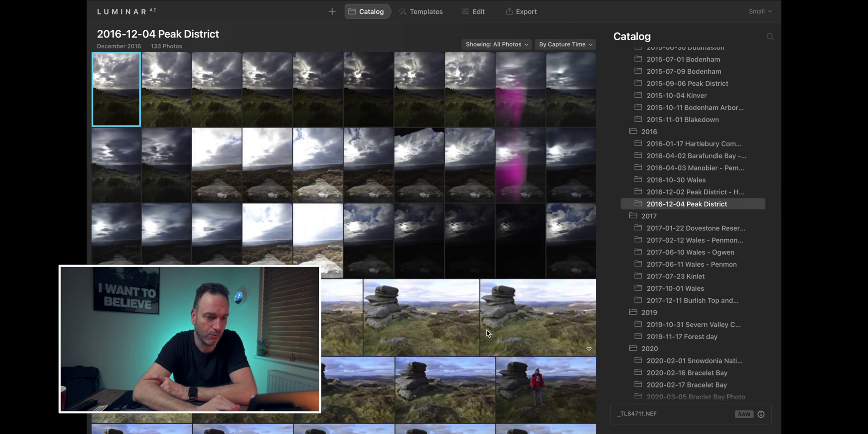
scroll(487, 329, "down", 15)
scroll(486, 330, "down", 8)
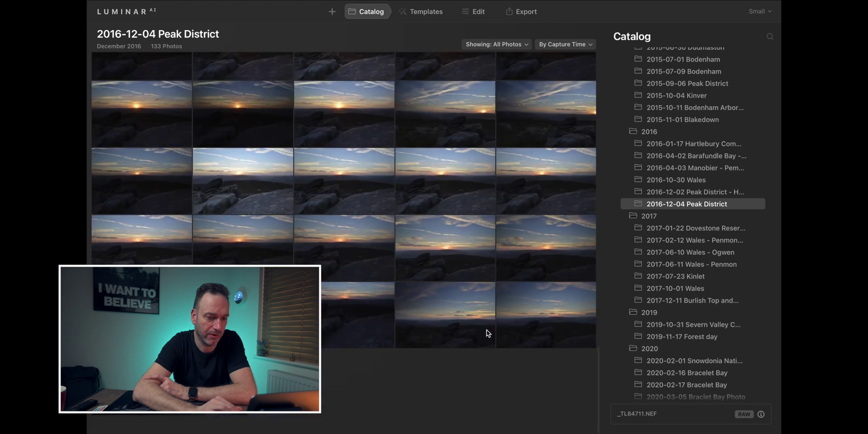
left_click(669, 243)
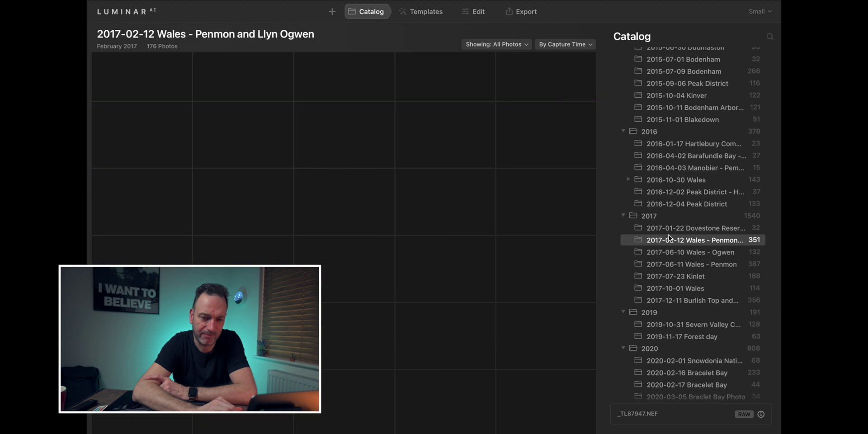
Open the first boulder photo from the 2017-01-22 Dovestone Reservoir - Peak District folder for editing
double_click(677, 226)
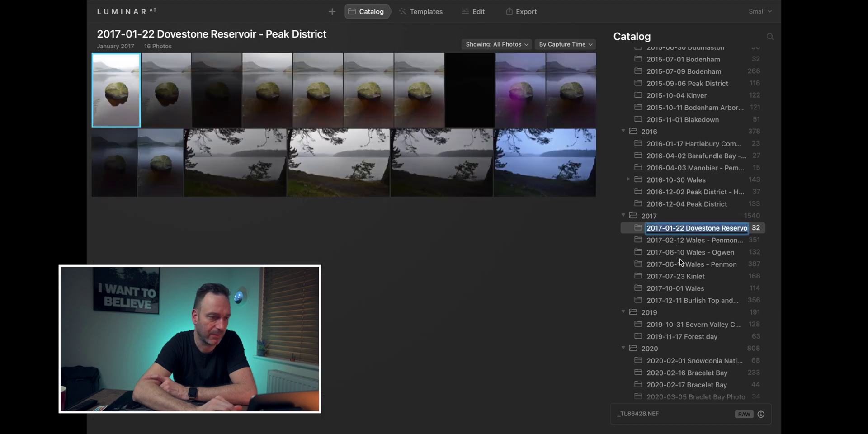
left_click(115, 102)
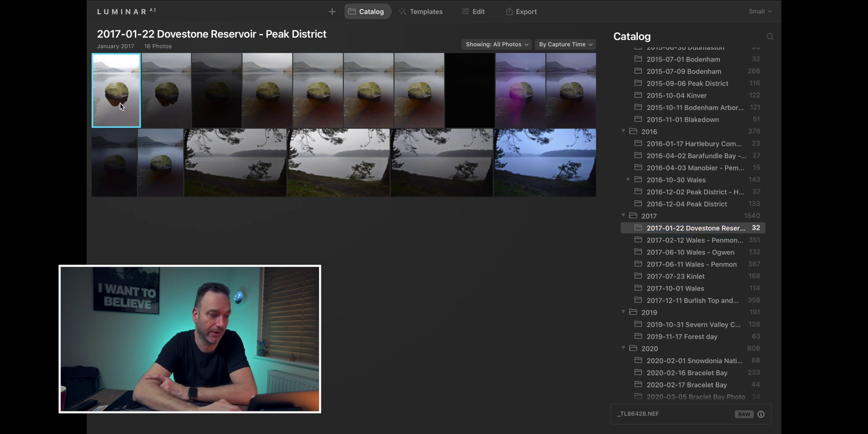
left_click(472, 14)
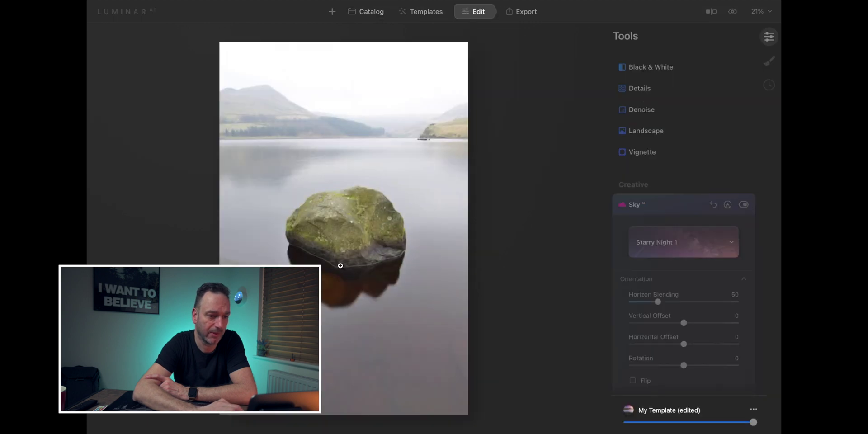
Switch the sky category to Custom and replace the boulder photo's sky with Storm Chasing 5
left_click(679, 247)
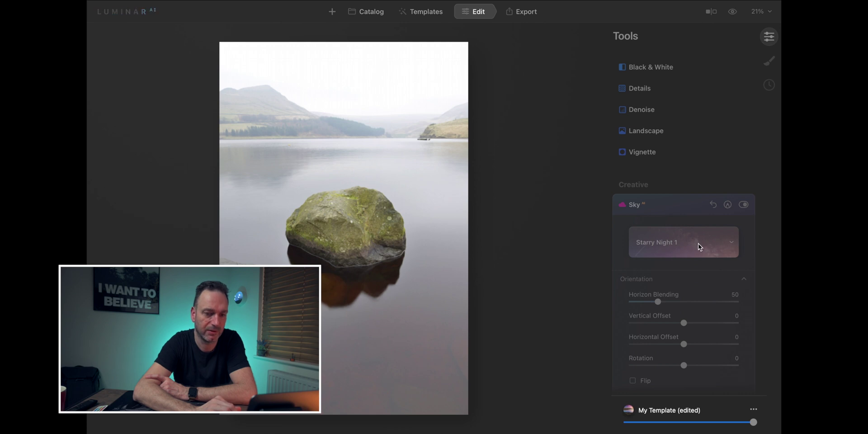
left_click(694, 235)
scroll(680, 145, "down", 2)
scroll(680, 144, "up", 2)
scroll(680, 145, "down", 5)
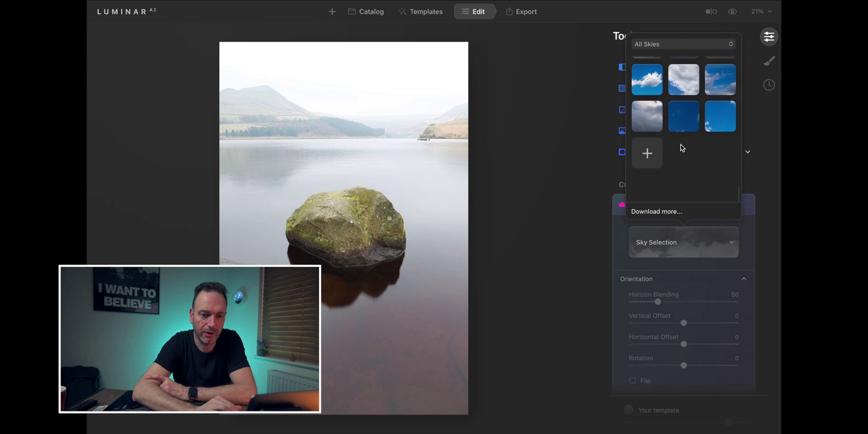
left_click(684, 44)
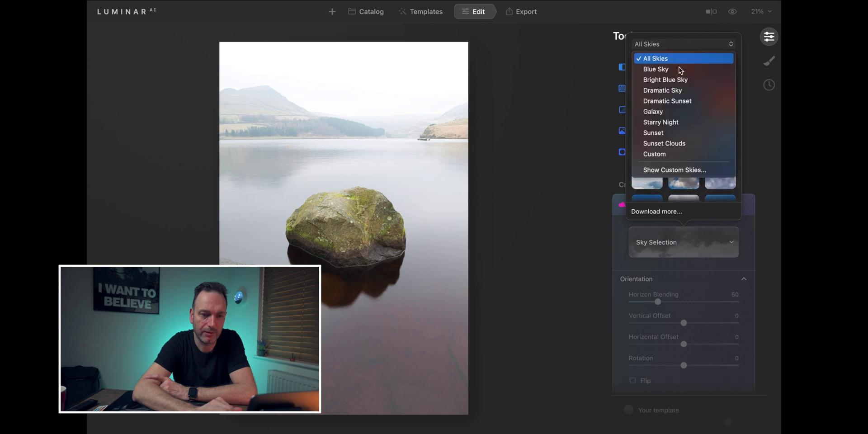
left_click(662, 155)
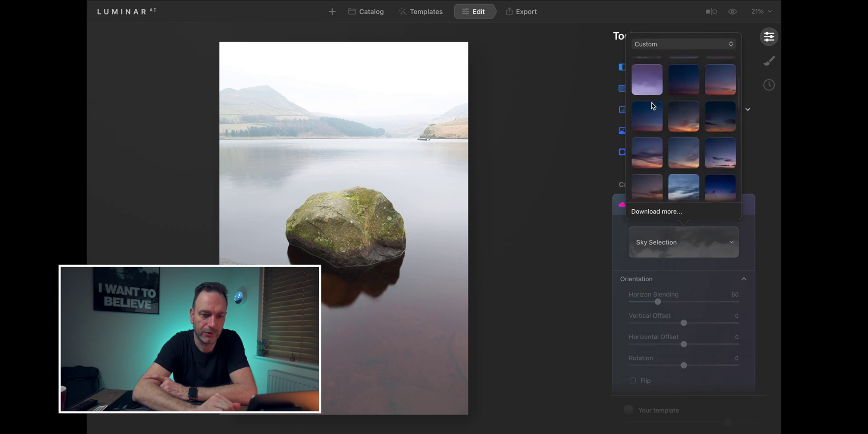
left_click(643, 111)
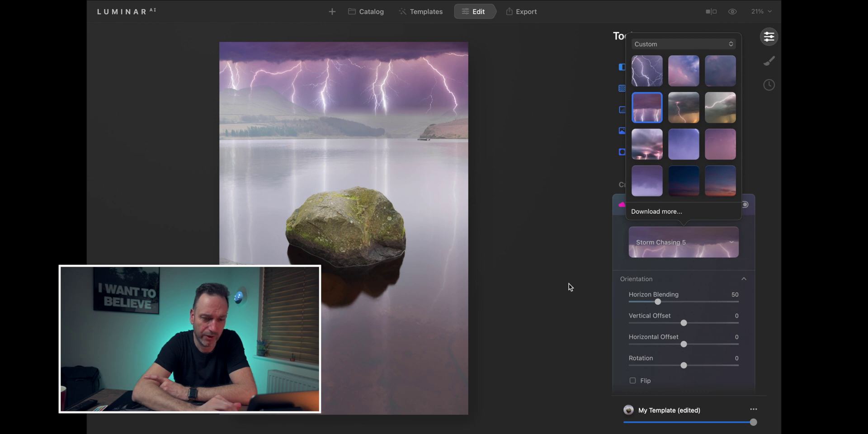
left_click(749, 269)
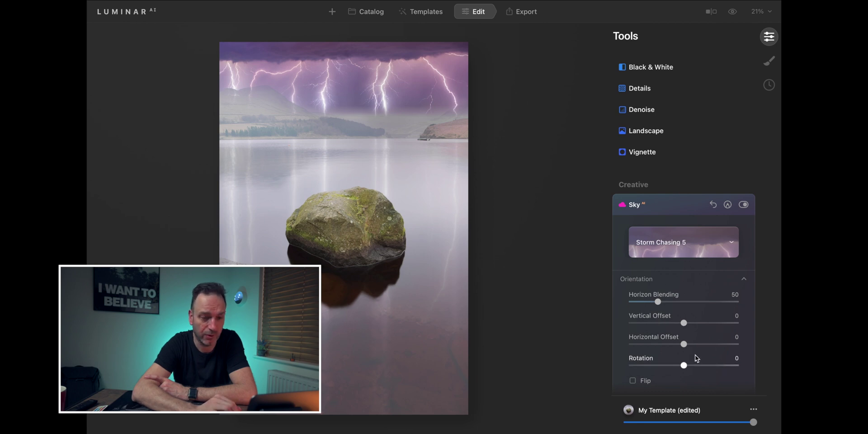
Refine the sky mask with Close Gaps at 9 and Fix Details at 44, and switch off the Sky AI effect
scroll(697, 359, "down", 5)
scroll(697, 358, "down", 2)
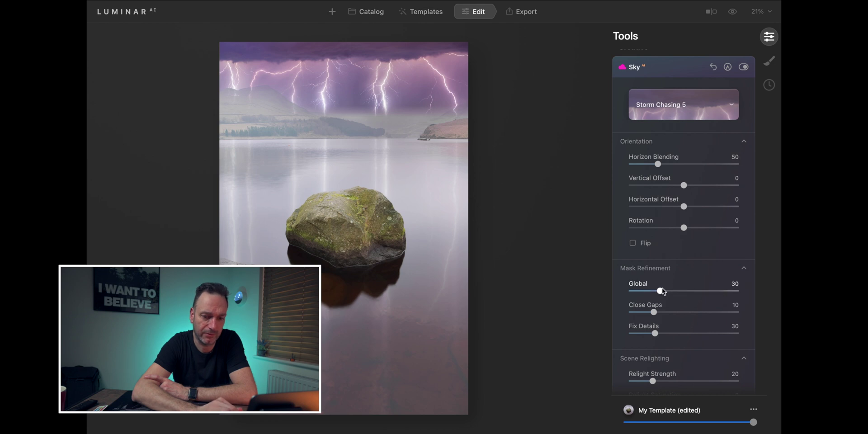
left_click_drag(653, 312, 671, 334)
scroll(671, 333, "down", 3)
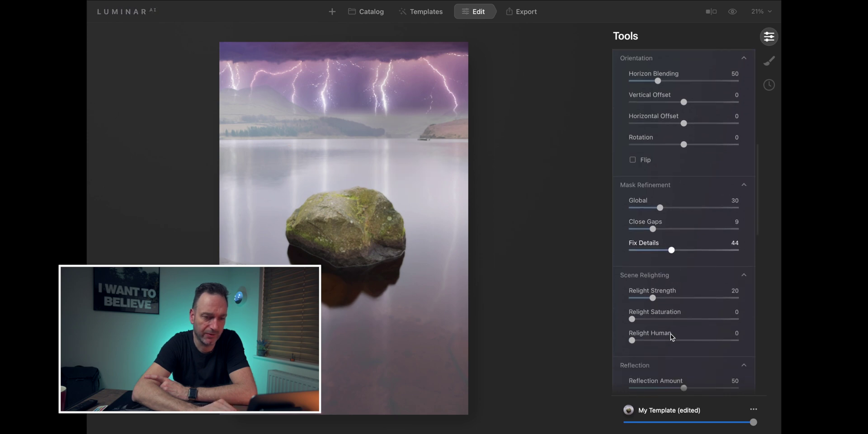
scroll(637, 320, "down", 5)
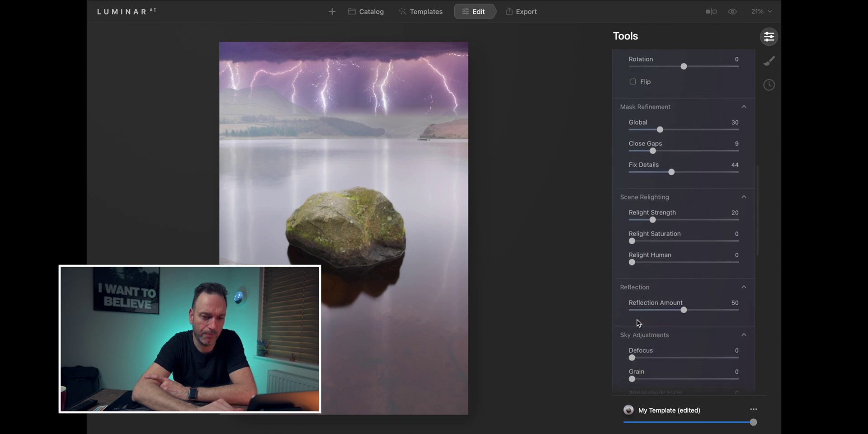
scroll(637, 319, "up", 6)
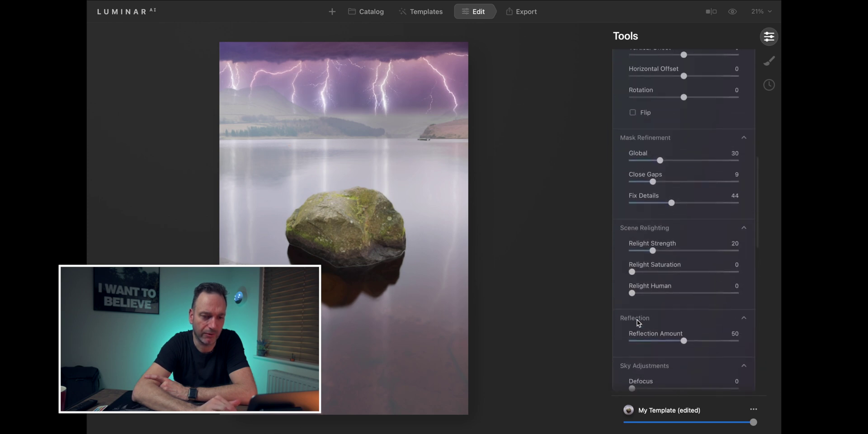
scroll(637, 322, "up", 3)
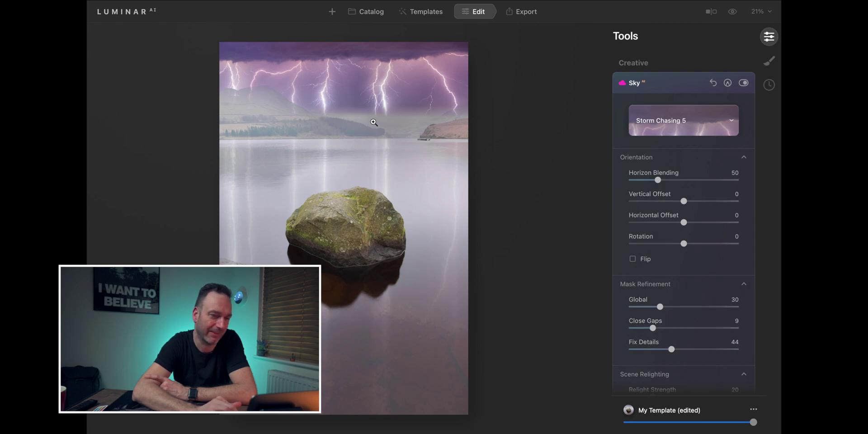
left_click(743, 84)
Return to the catalog and open the brighter reservoir photo framed by pine branches for editing
left_click(360, 13)
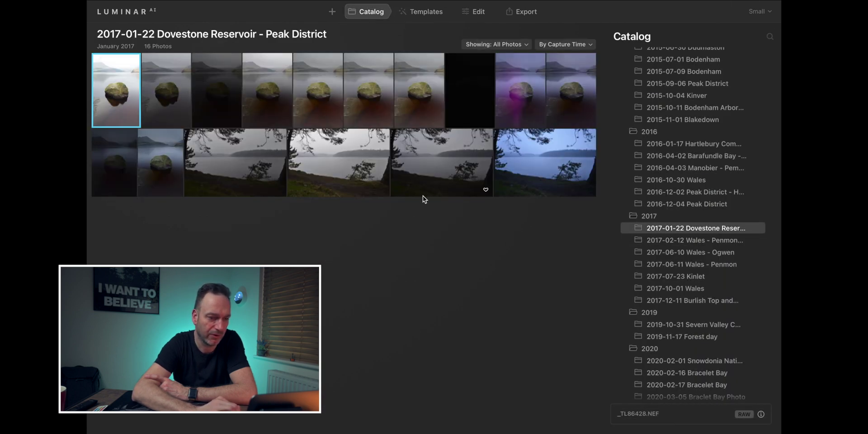
double_click(334, 161)
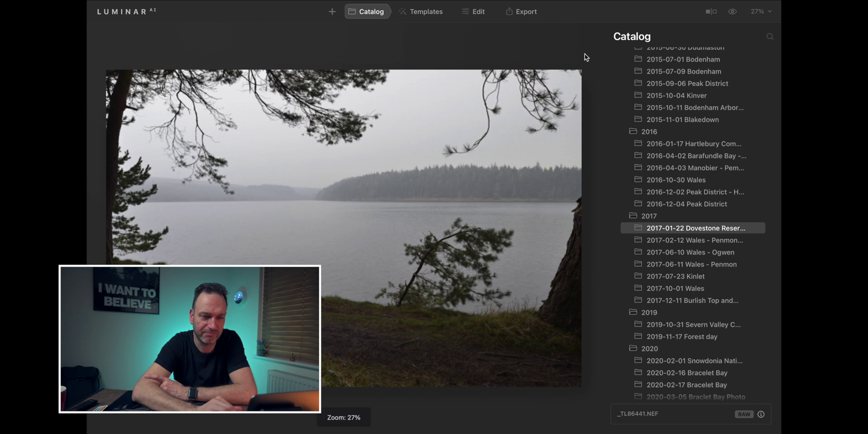
left_click(466, 12)
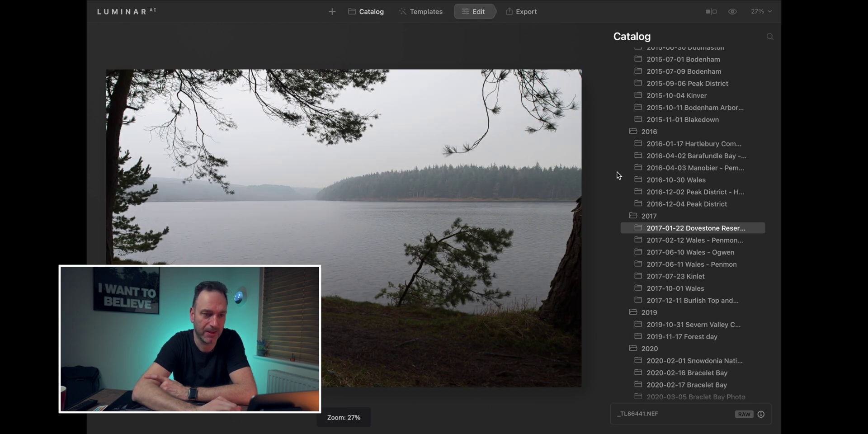
Try the custom skies Storm Chasing 8 and Storm Chasing 4 on the pine-framed reservoir photo
left_click(701, 119)
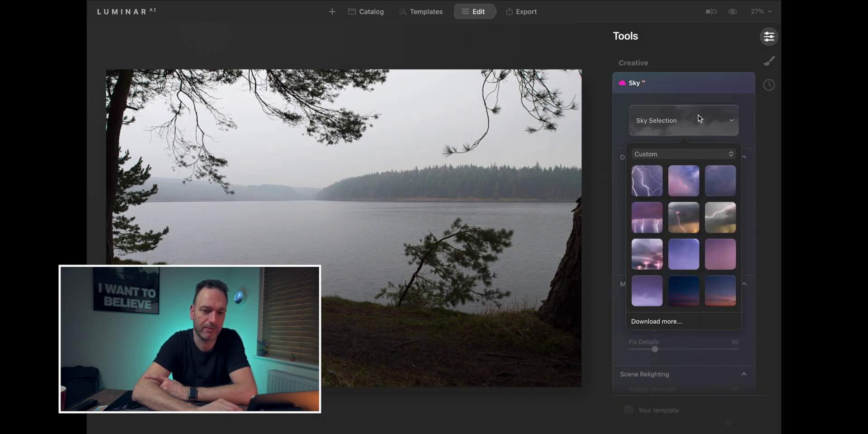
left_click(681, 188)
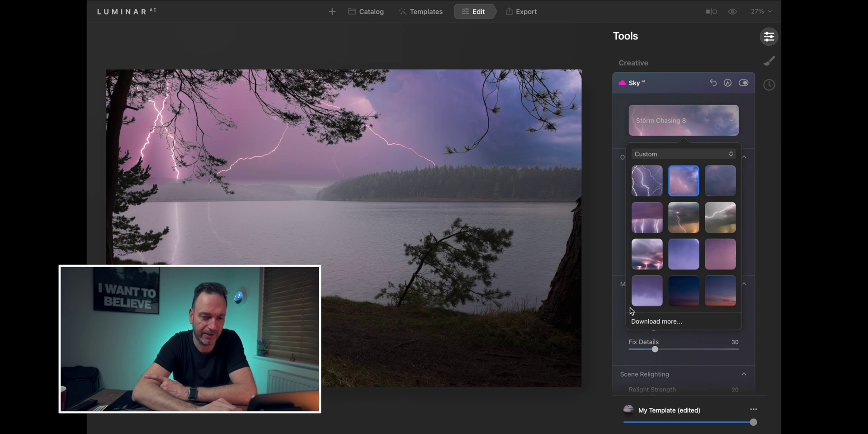
left_click(621, 298)
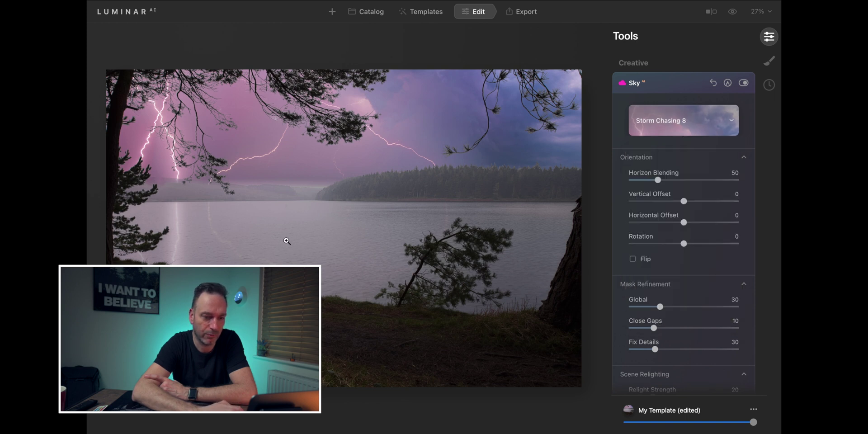
left_click(678, 122)
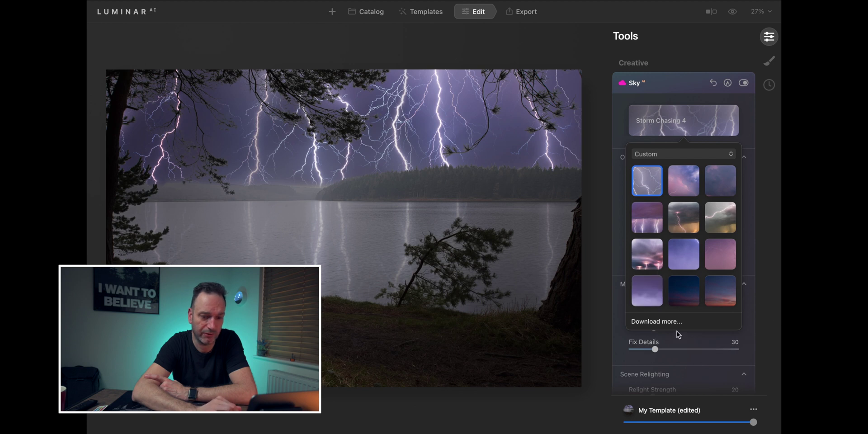
Apply the custom sky Storm Chasing 1 to the pine-framed reservoir photo
left_click(649, 256)
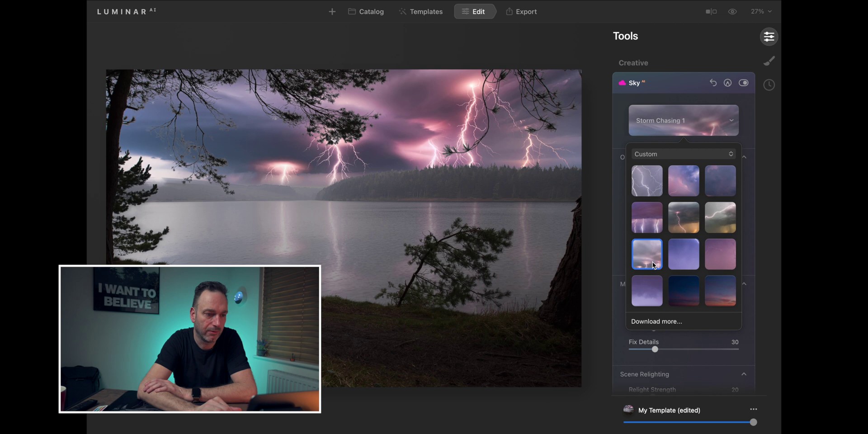
scroll(661, 302, "down", 1)
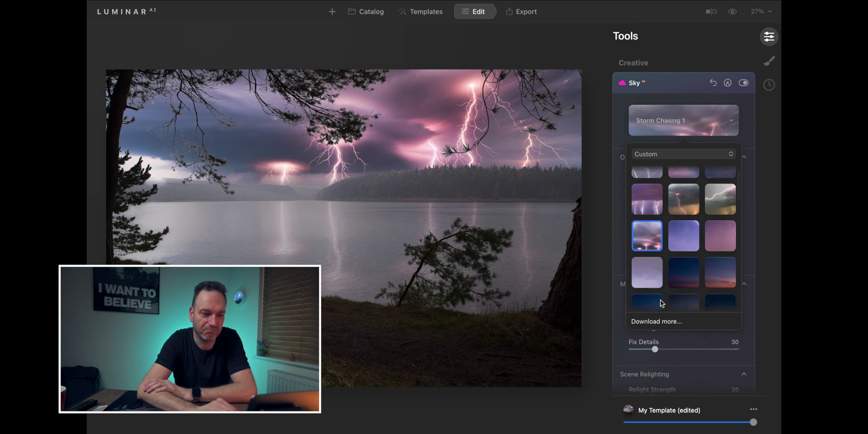
scroll(661, 302, "down", 1)
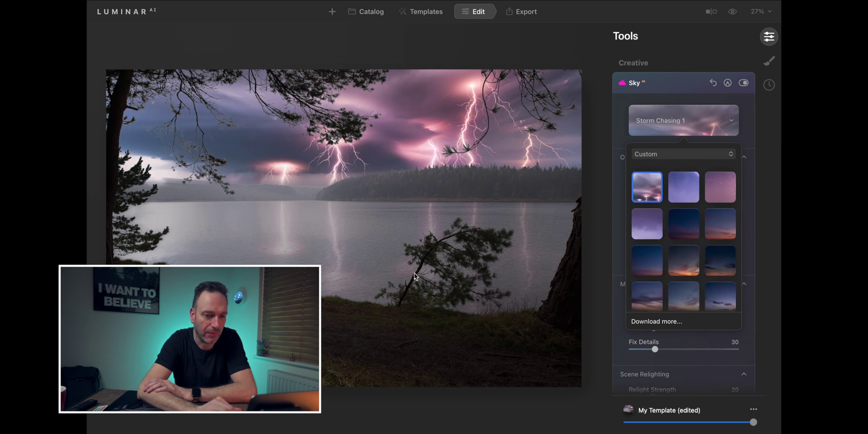
Adjust the scene relighting by setting Relight Strength to 10 and Relight Saturation to 73
scroll(695, 322, "down", 3)
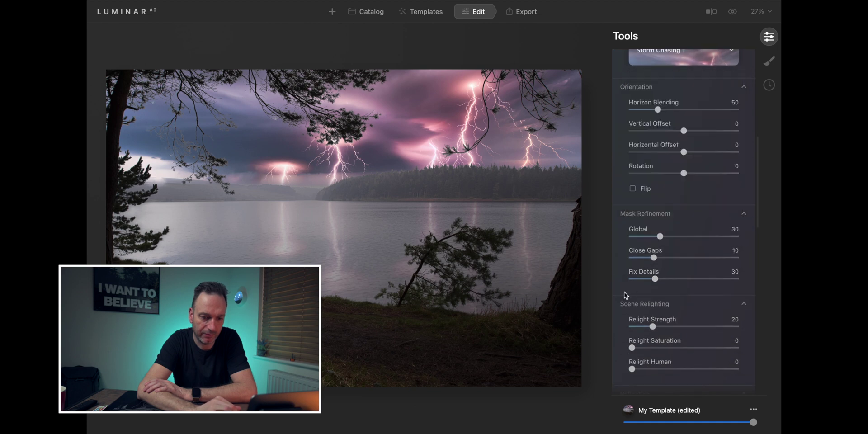
scroll(625, 295, "down", 4)
left_click_drag(653, 237, 719, 269)
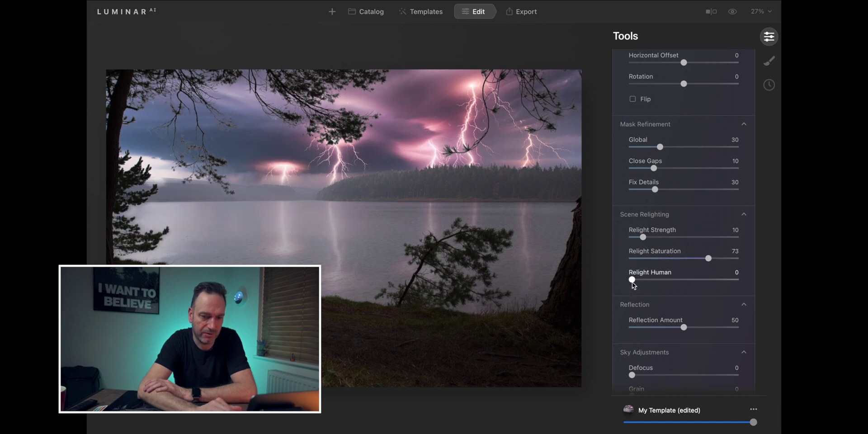
Set the sky's Reflection Amount in the water to 59 and return to the photo catalog
scroll(625, 281, "down", 5)
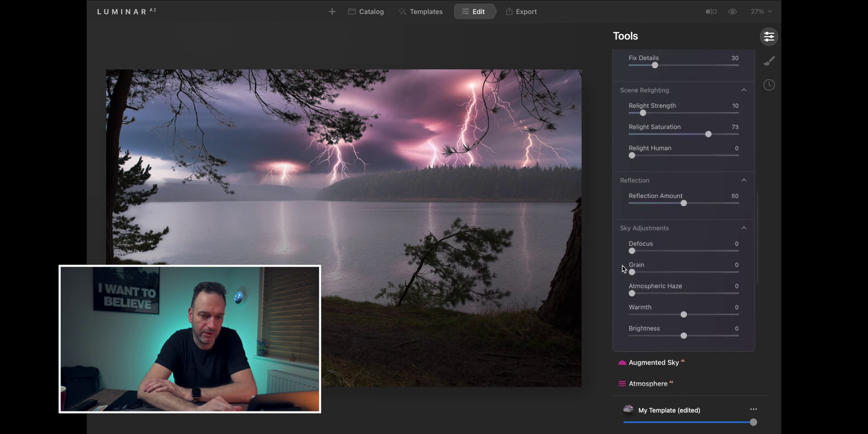
mouse_move(685, 195)
left_mouse_down()
mouse_move(637, 201)
mouse_move(733, 208)
mouse_move(685, 215)
mouse_move(695, 206)
left_mouse_up()
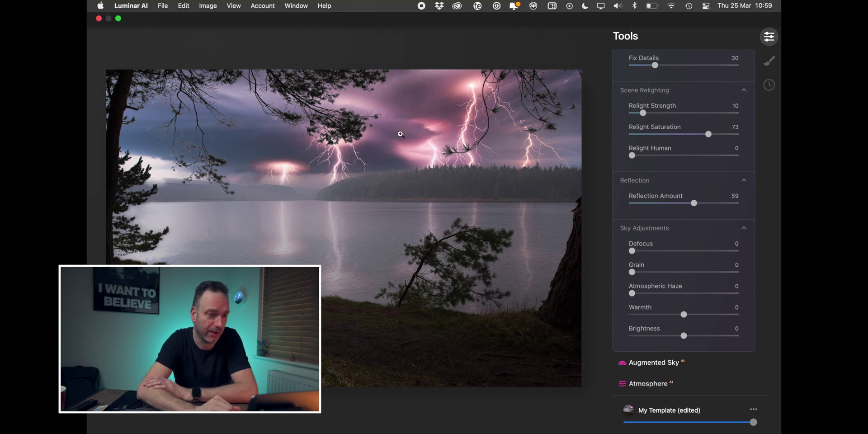
left_click(370, 12)
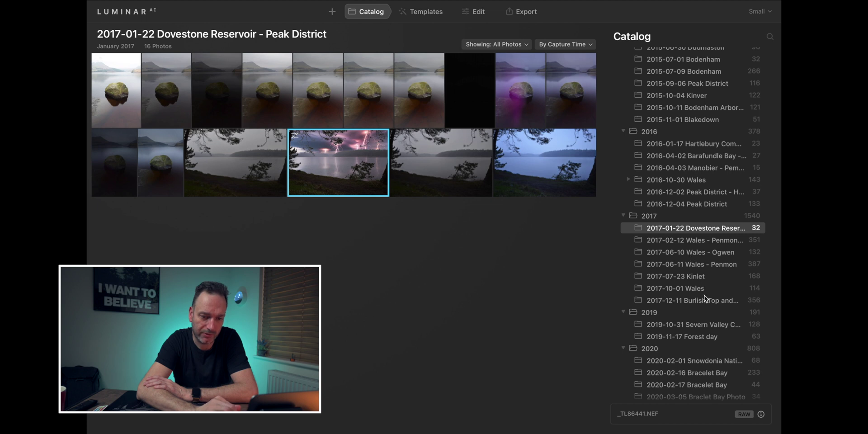
Open a rough-sea photo with dark foreground rocks from the 2020-02-16 Bracelet Bay folder for editing
scroll(702, 305, "down", 3)
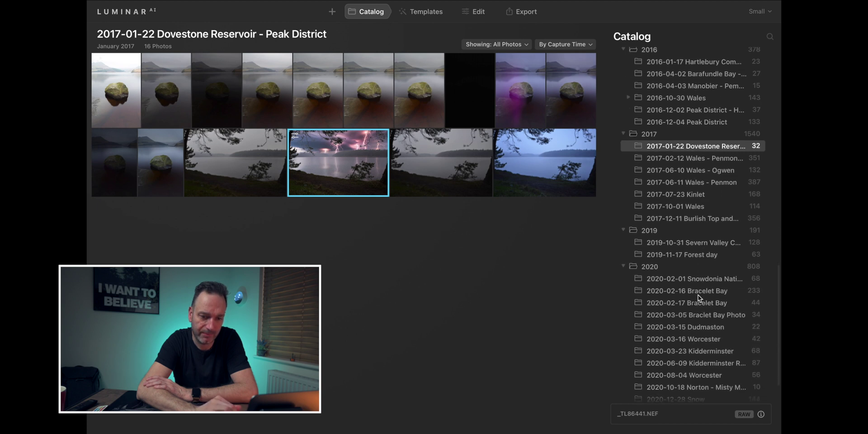
scroll(699, 295, "down", 2)
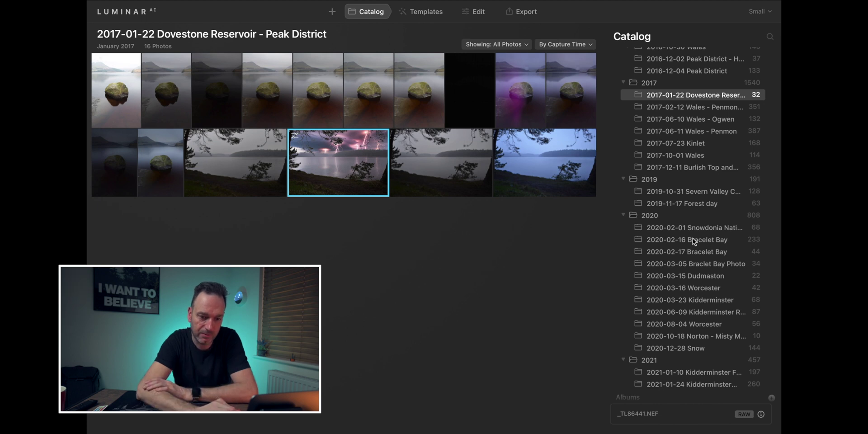
left_click(681, 241)
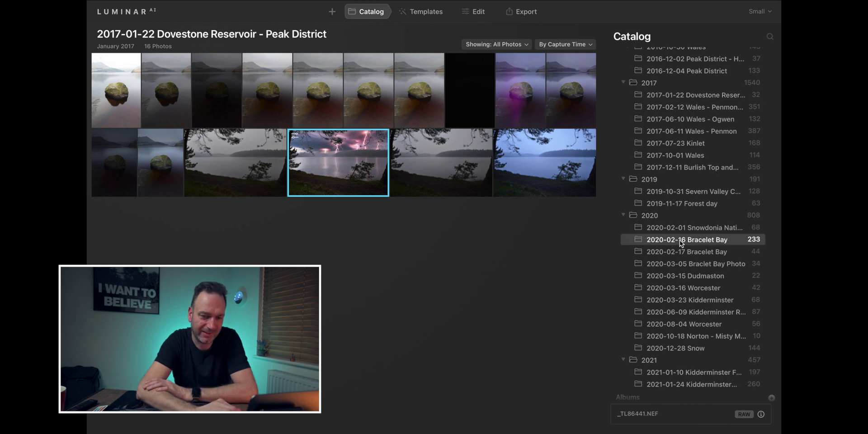
scroll(474, 295, "down", 5)
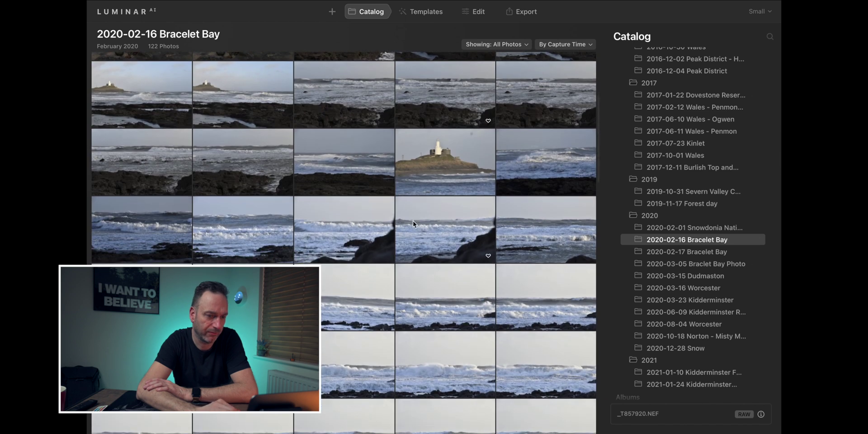
double_click(360, 164)
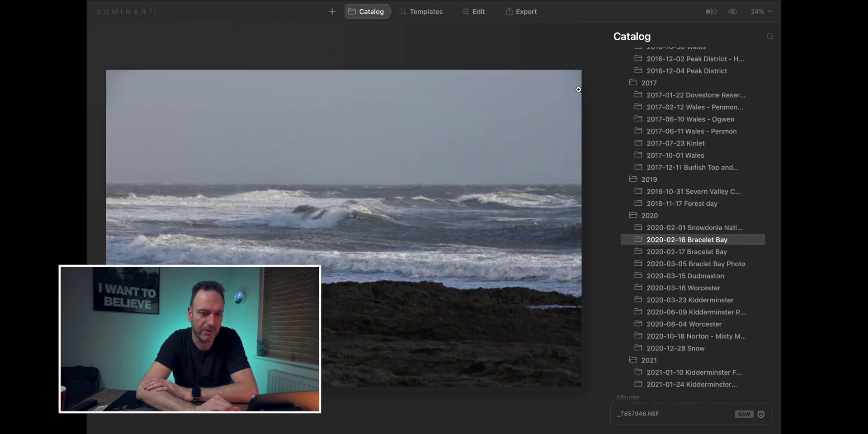
left_click(474, 12)
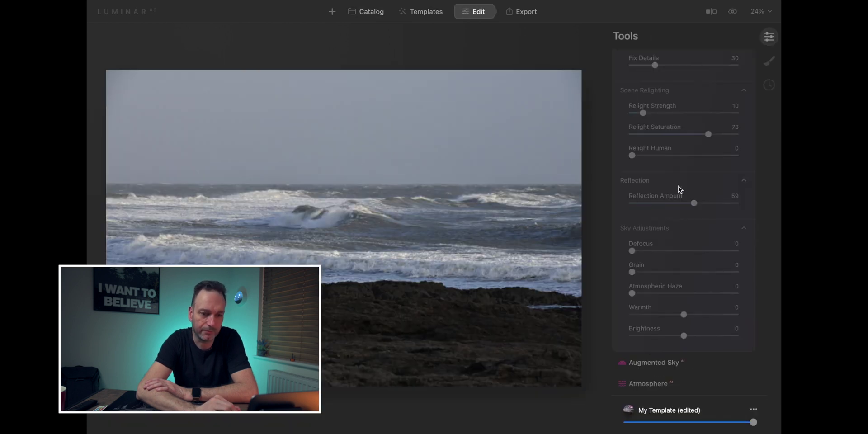
Try the custom skies Storm Chasing 1 and Twilight Sky - 11 on the rough-sea photo
scroll(661, 188, "up", 10)
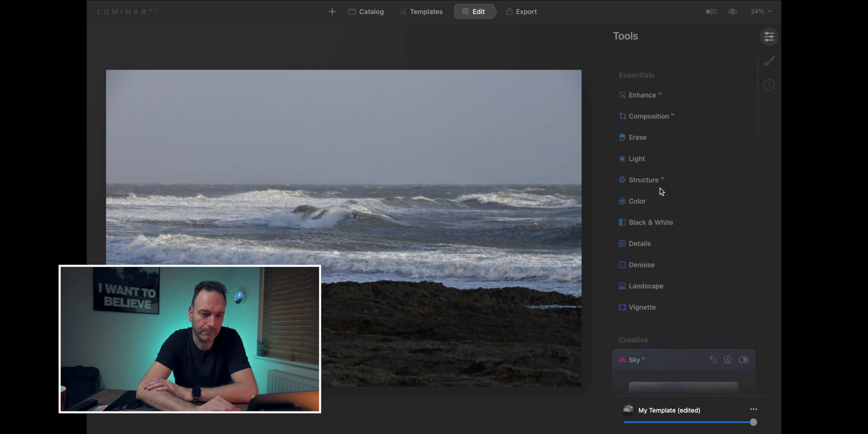
scroll(661, 189, "down", 3)
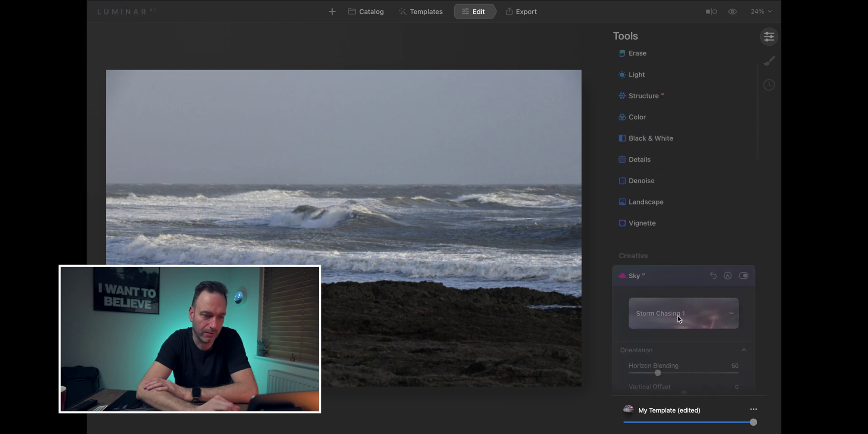
scroll(670, 311, "down", 1)
left_click(685, 297)
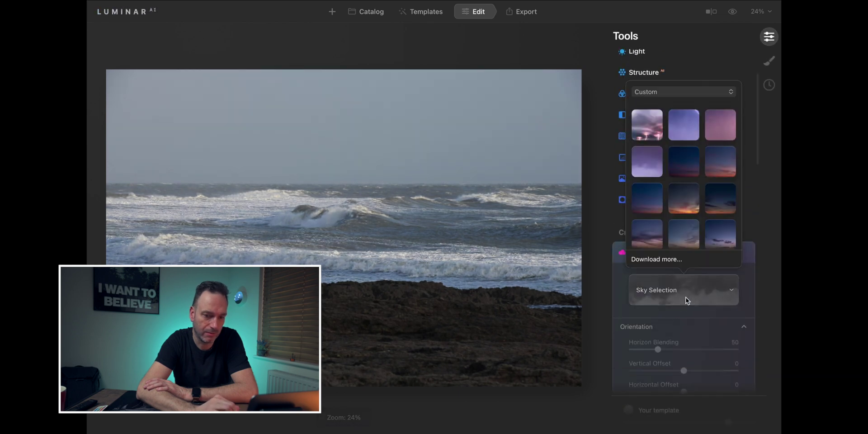
left_click(647, 126)
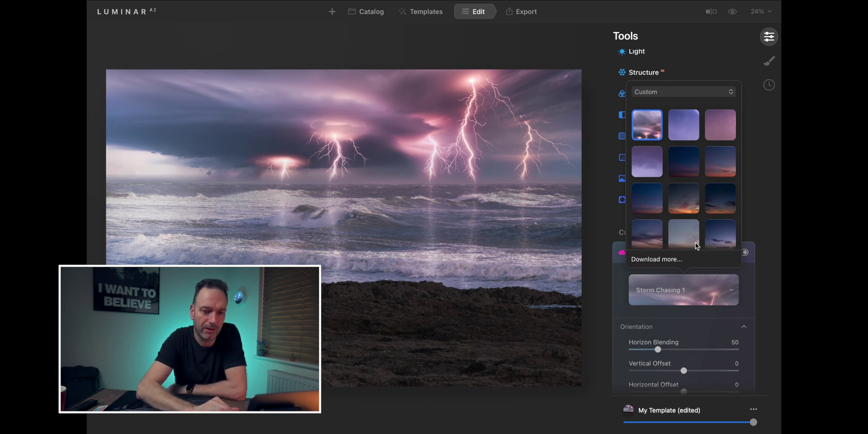
left_click(716, 207)
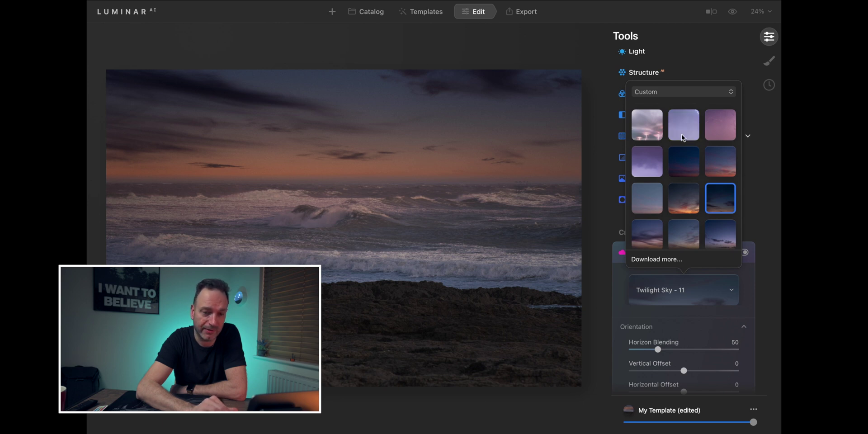
Try Dramatic Sky 2 from the Dramatic Sky category on the rough-sea photo
left_click(692, 93)
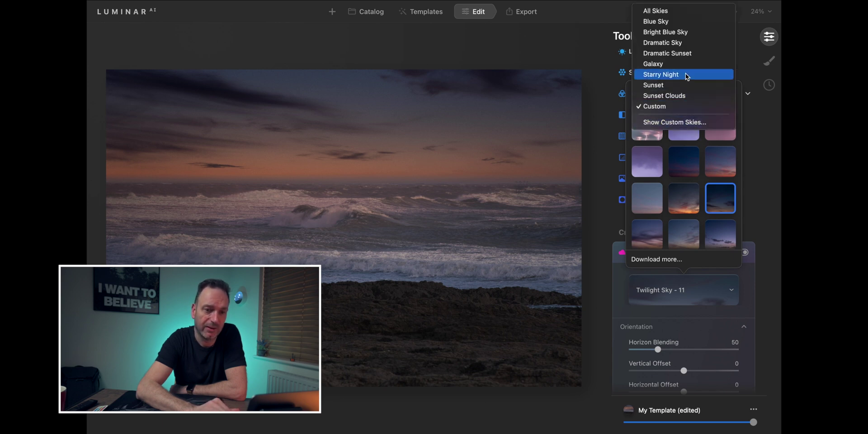
left_click(681, 44)
left_click(684, 199)
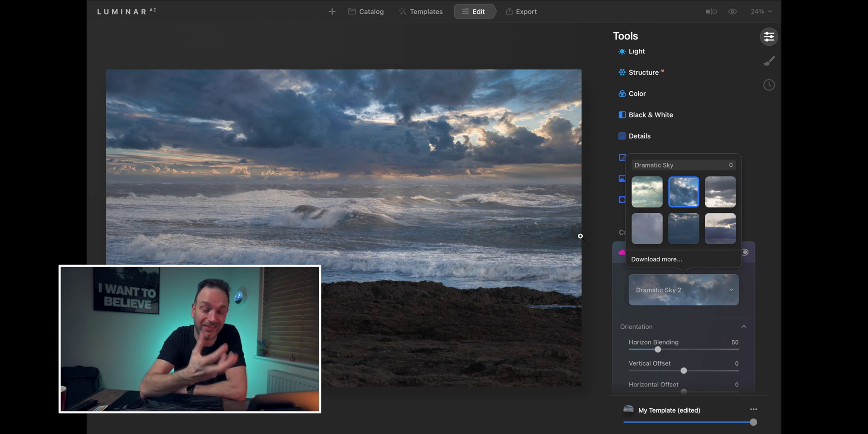
Replace the sky in the rough-sea photo with Dramatic Sunset 7 from the Dramatic Sunset category
left_click(691, 169)
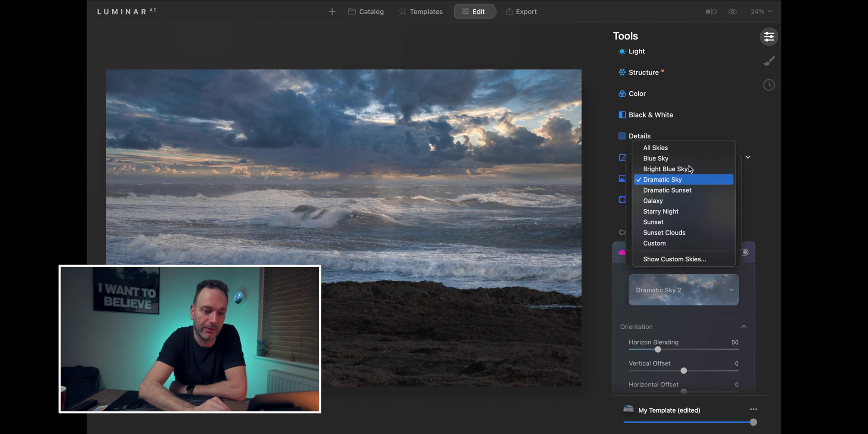
left_click(657, 192)
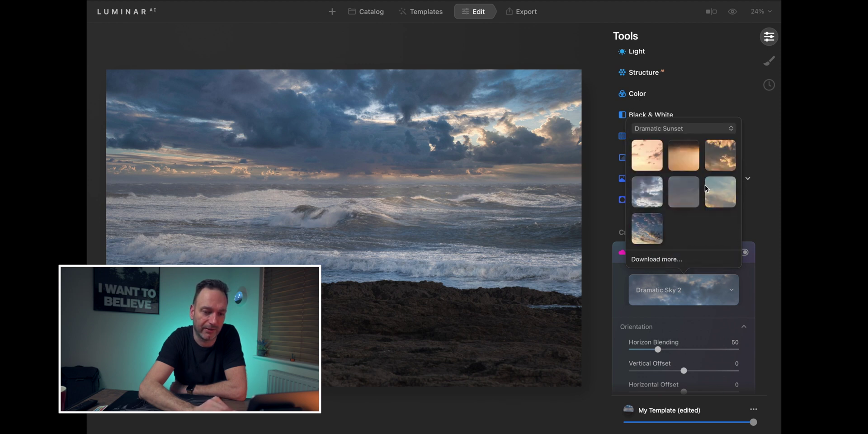
left_click(651, 233)
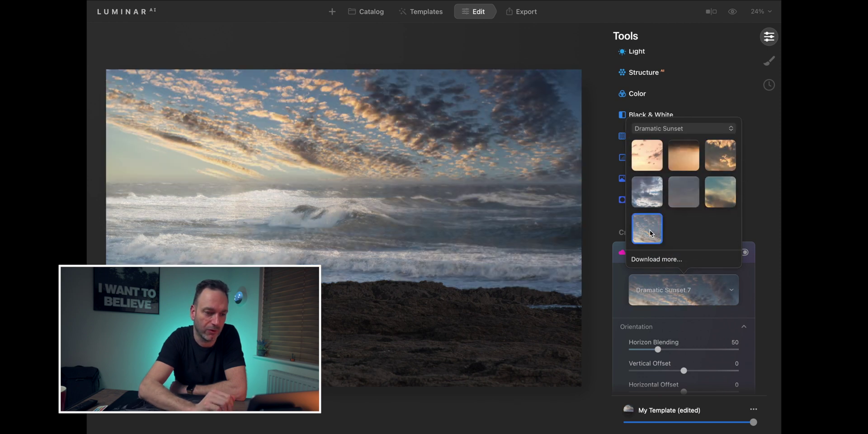